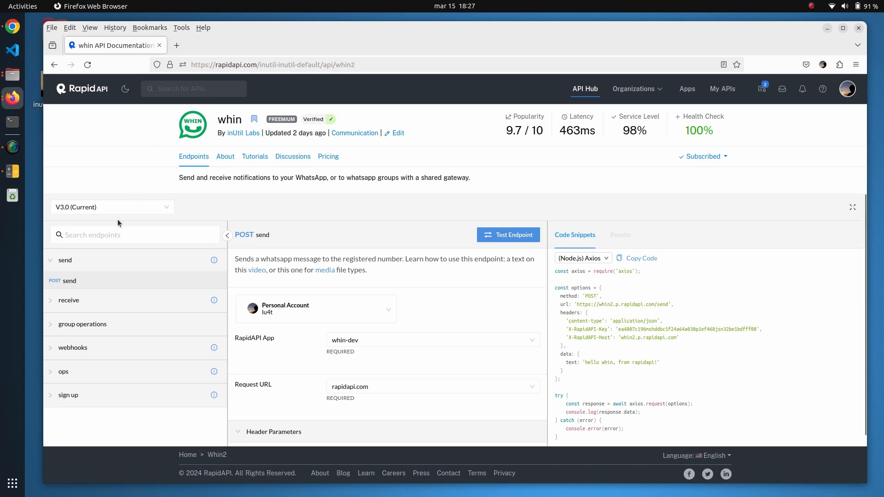
- Try to create a WhatsApp group by testing the create group endpoint under group operations, and check the response body
left_click(52, 262)
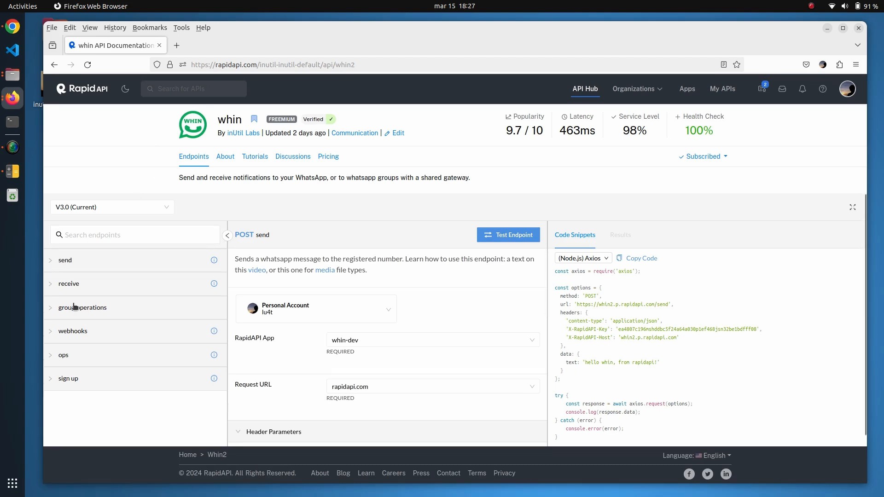
left_click(94, 307)
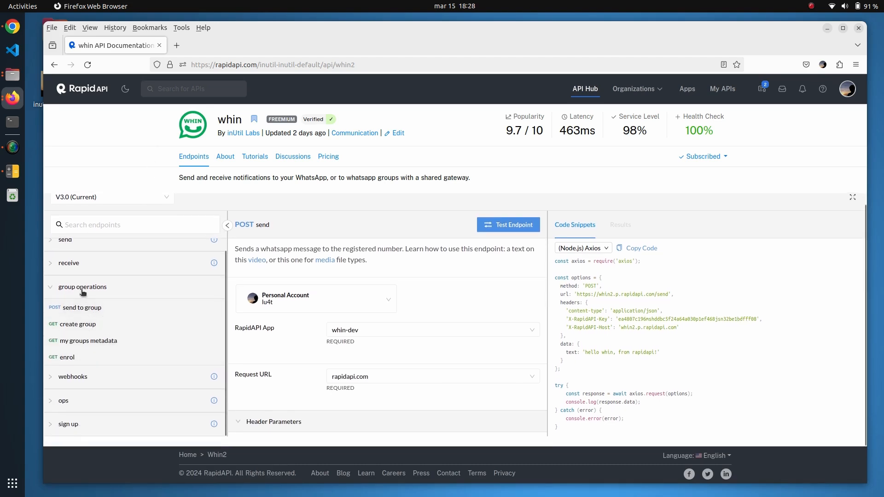
left_click(89, 326)
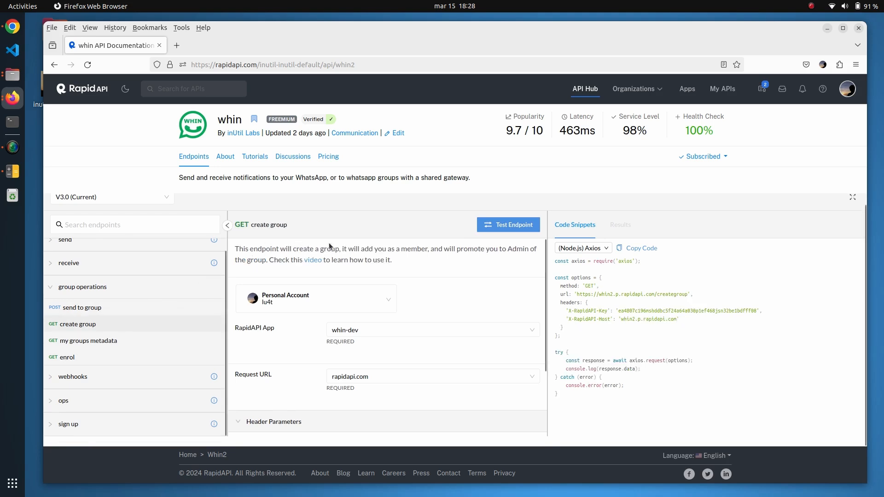
left_click(516, 226)
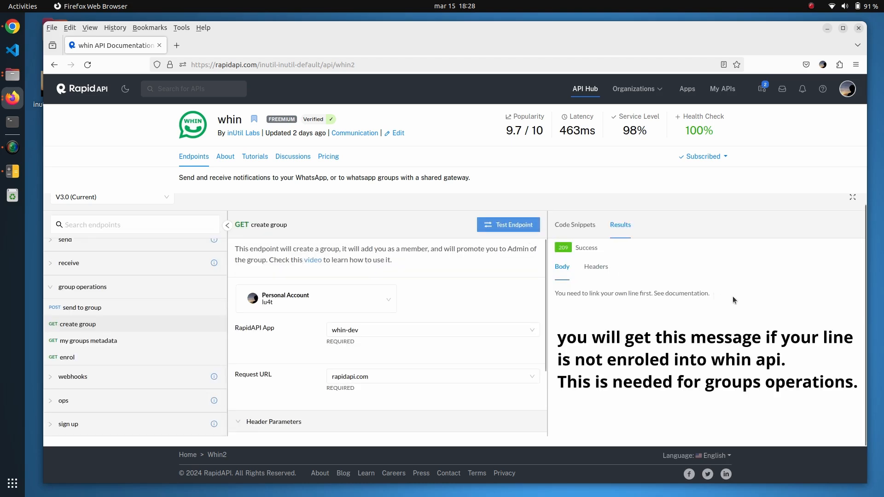
left_click_drag(710, 294, 555, 294)
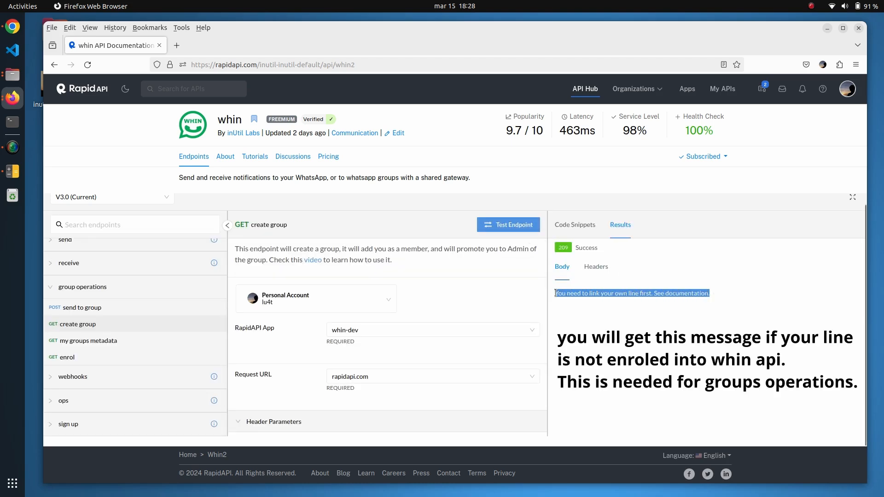
left_click(581, 317)
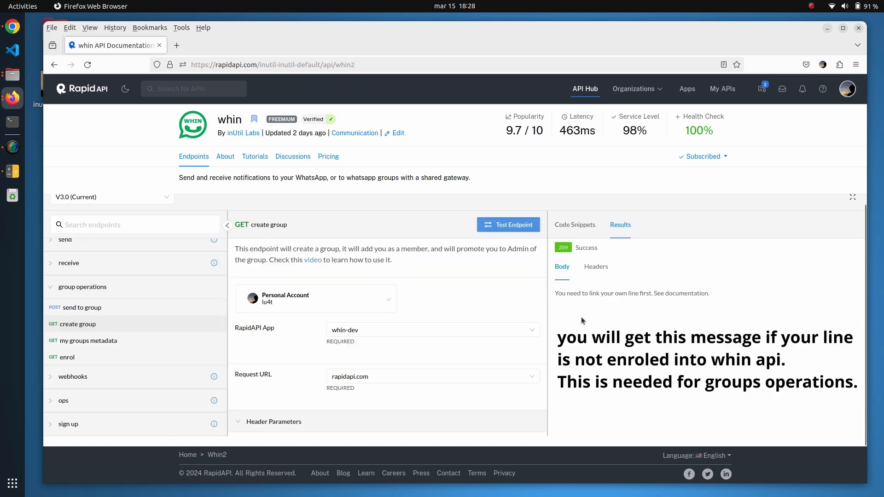
- Test the enrol endpoint and resize the results area to show the entire QR code for scanning
left_click(73, 355)
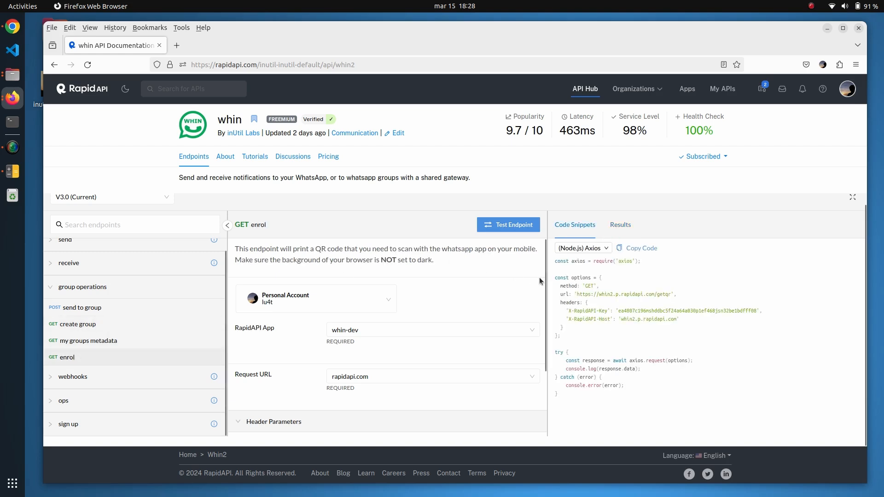
left_click_drag(546, 277, 698, 262)
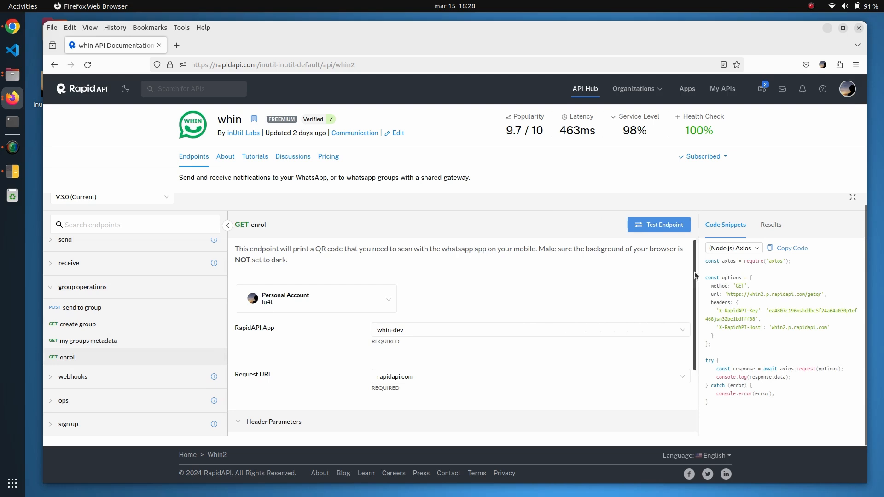
left_click(660, 231)
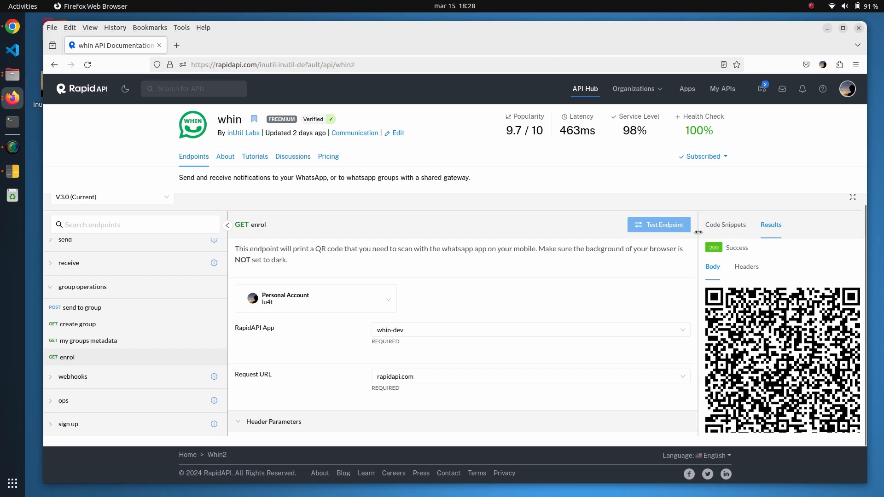
left_click_drag(696, 232, 725, 229)
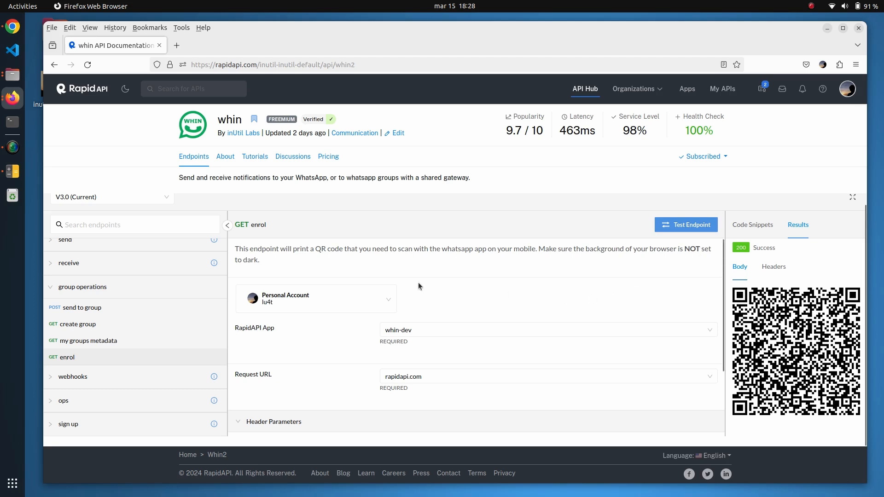
- Select the create group endpoint and arrange the WhatsApp window and the whin API window side by side
left_click(85, 343)
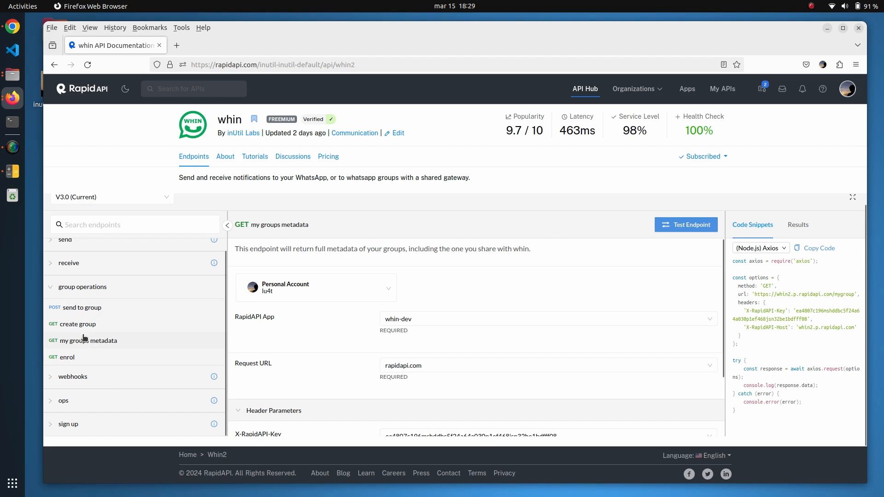
left_click(78, 325)
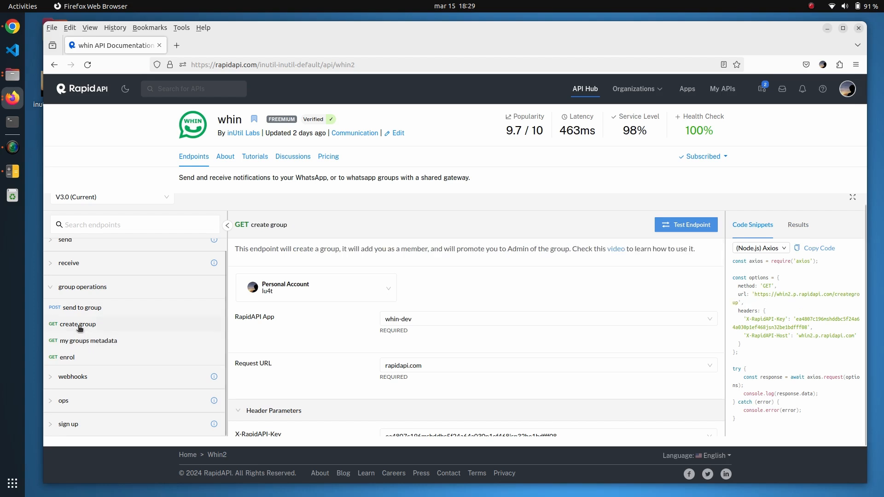
left_click(16, 104)
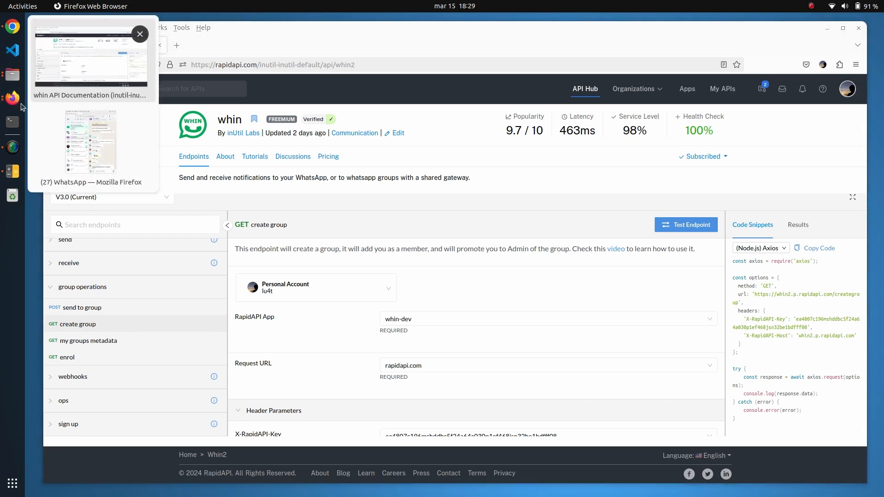
left_click(77, 135)
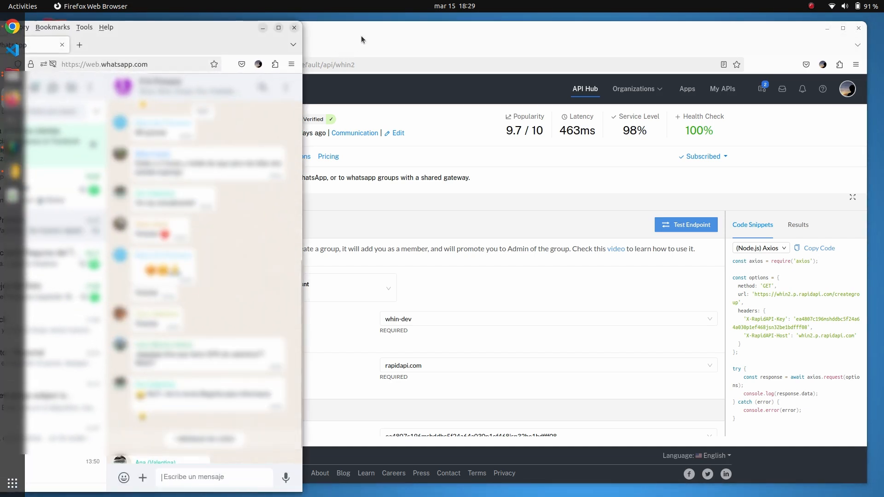
left_click(362, 34)
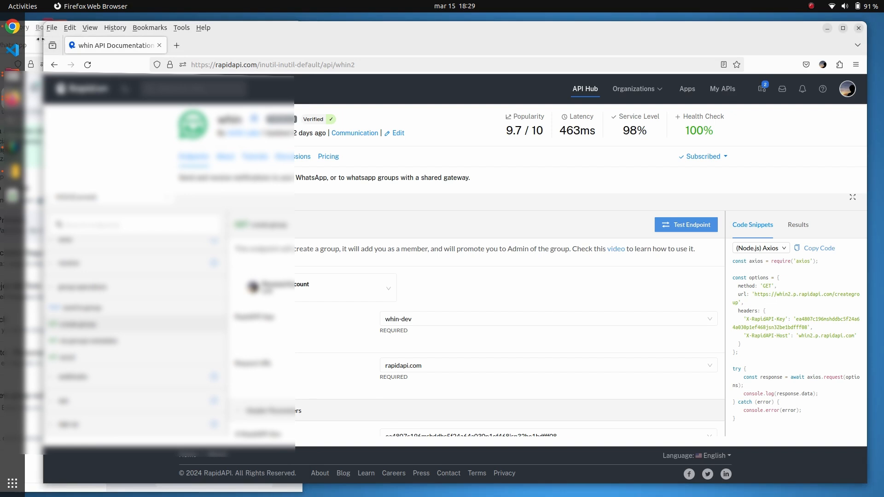
left_click_drag(39, 39, 304, 41)
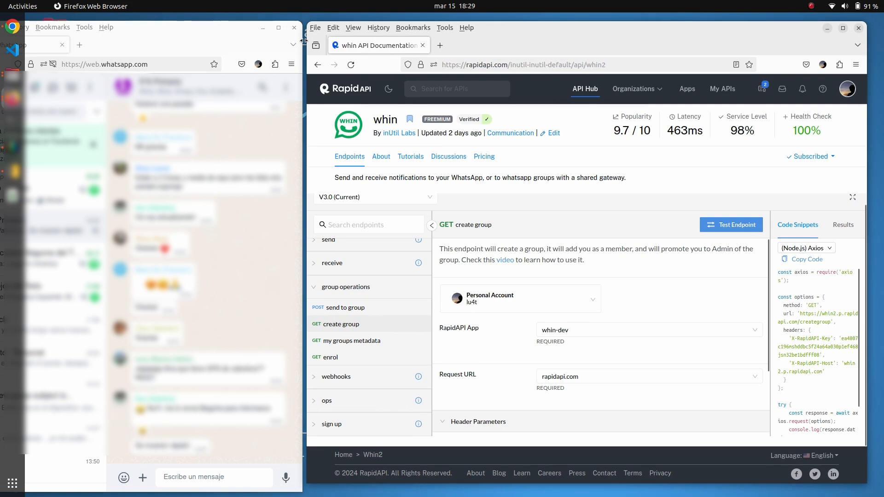
left_click_drag(204, 27, 151, 27)
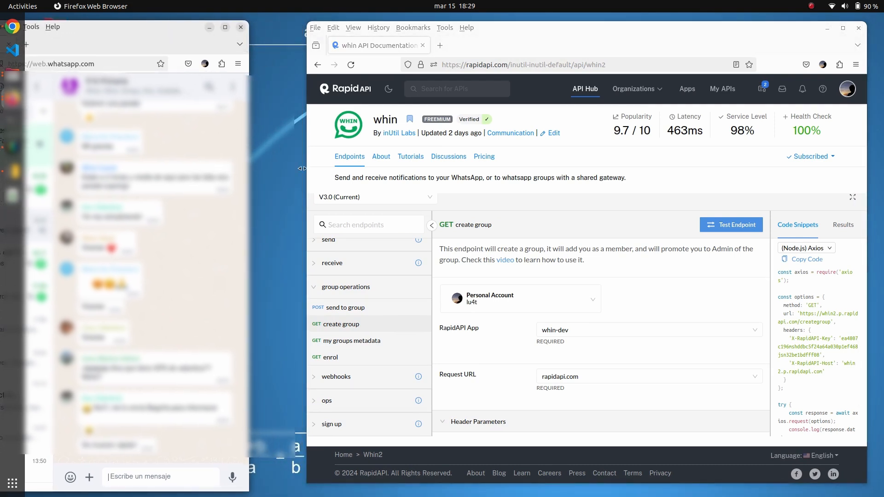
left_click_drag(303, 168, 253, 169)
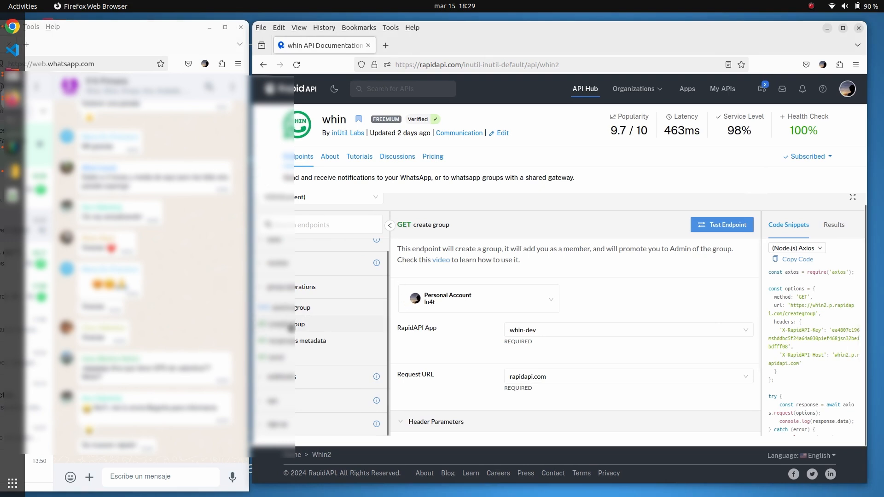
- Test the create group endpoint and widen the results area to show the response body
left_click(724, 226)
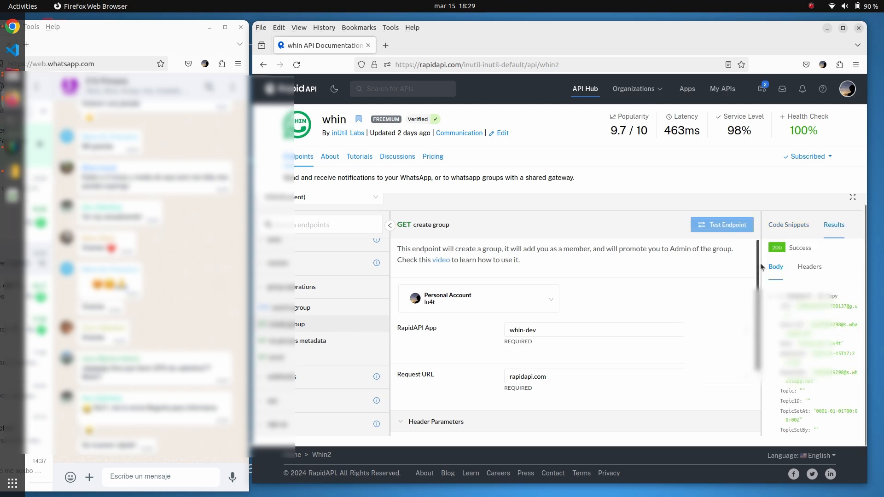
left_click_drag(759, 264, 640, 263)
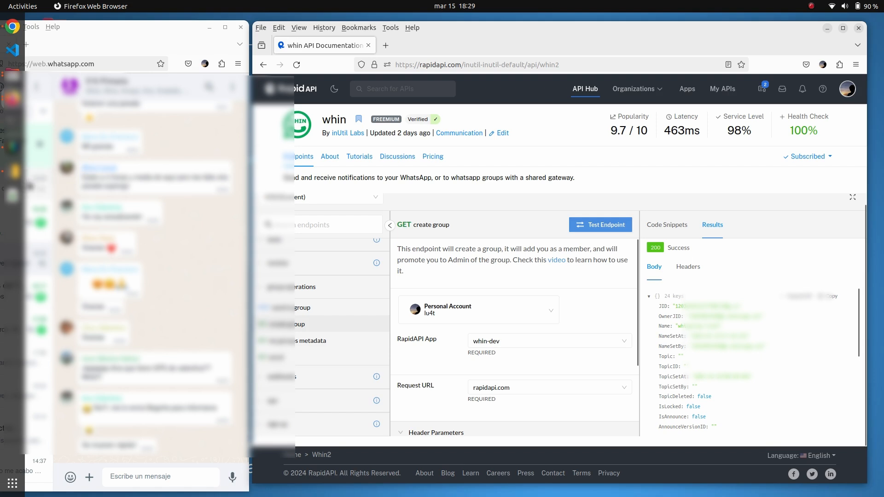
- In WhatsApp, open the newly created group's info and review its description, settings and member list
left_click(138, 88)
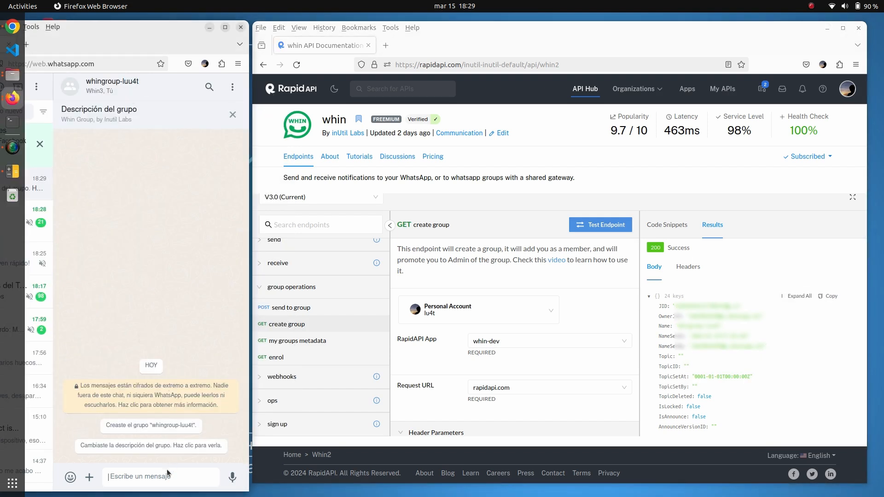
left_click(104, 92)
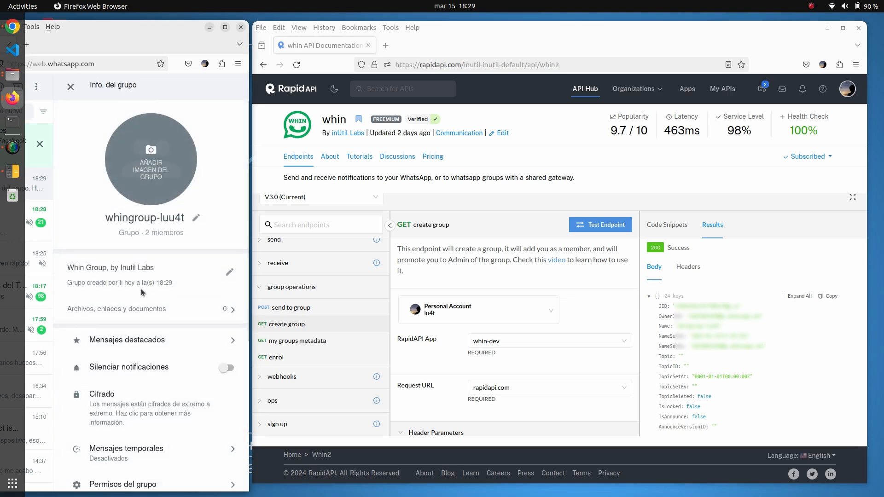
scroll(141, 288, "down", 5)
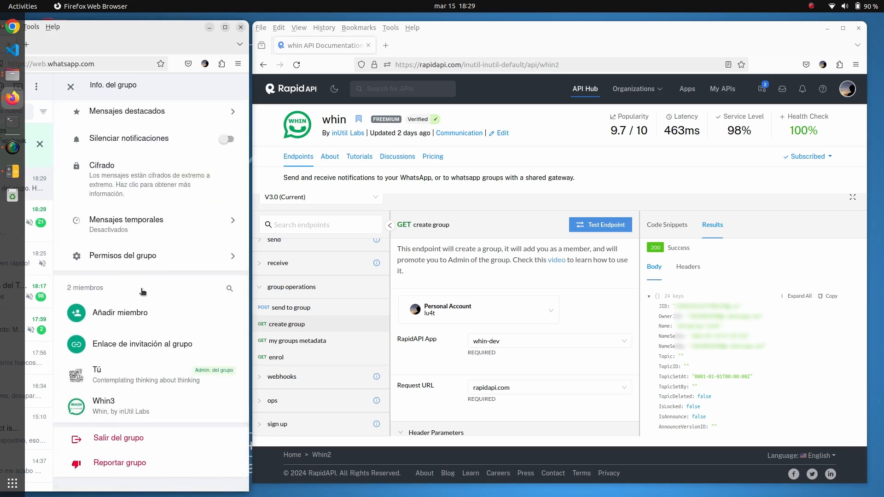
scroll(143, 291, "up", 5)
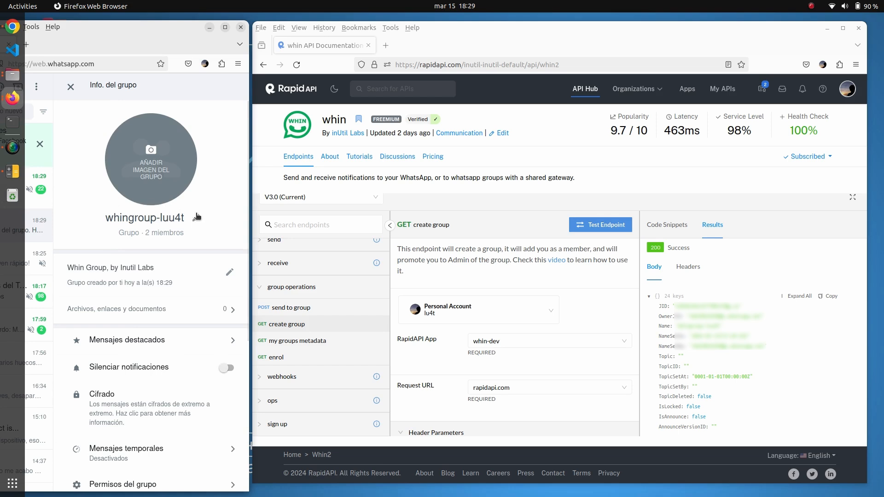
- Rename the new WhatsApp group to "this is my group" and save the name
left_click(195, 218)
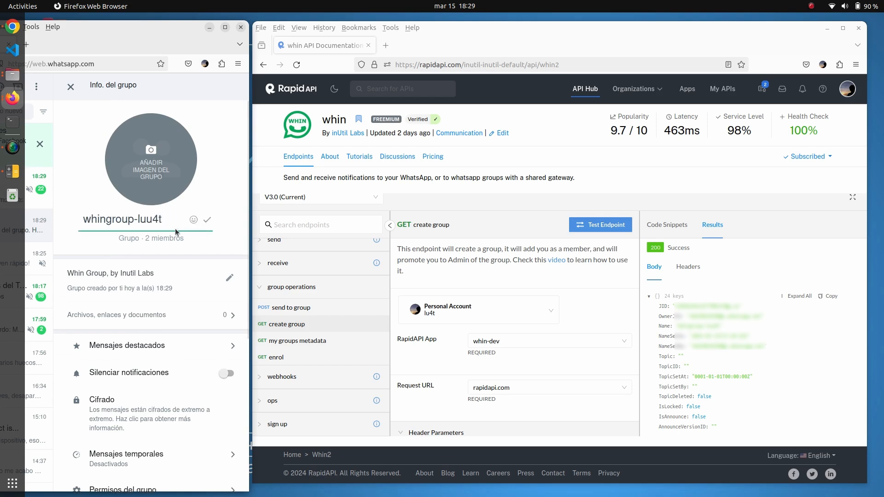
double_click(110, 220)
type("tehi")
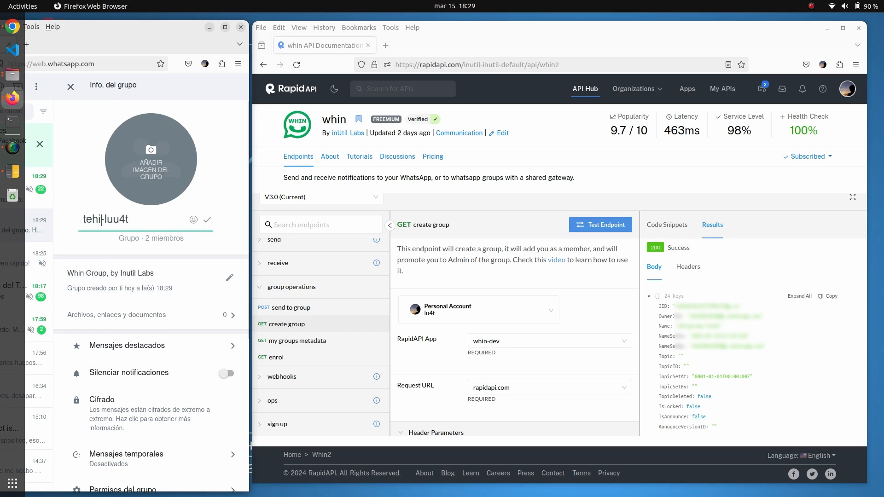
key("BackSpace")
key("BackSpace")
key("BackSpace")
type("his is my g")
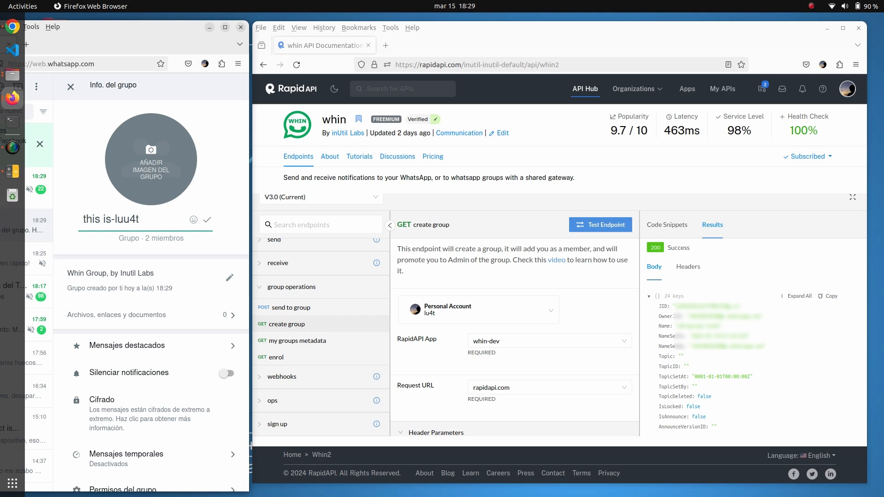
type("roup")
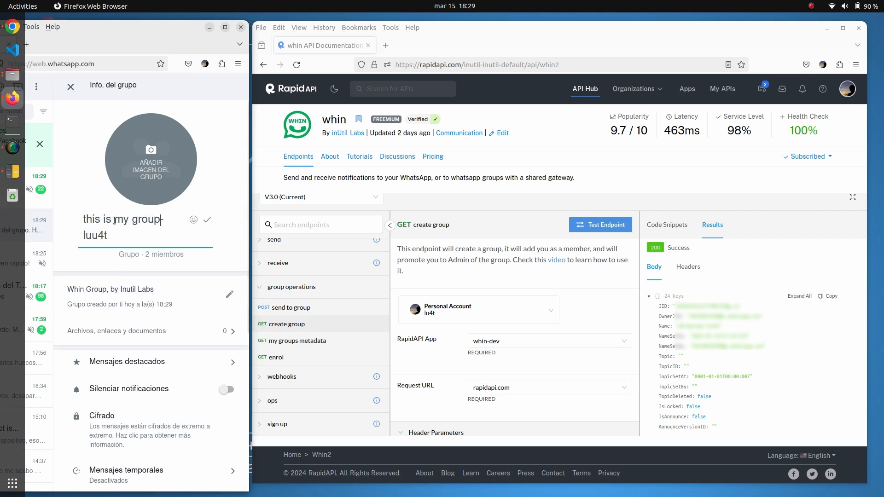
left_click_drag(131, 235, 162, 220)
key("BackSpace")
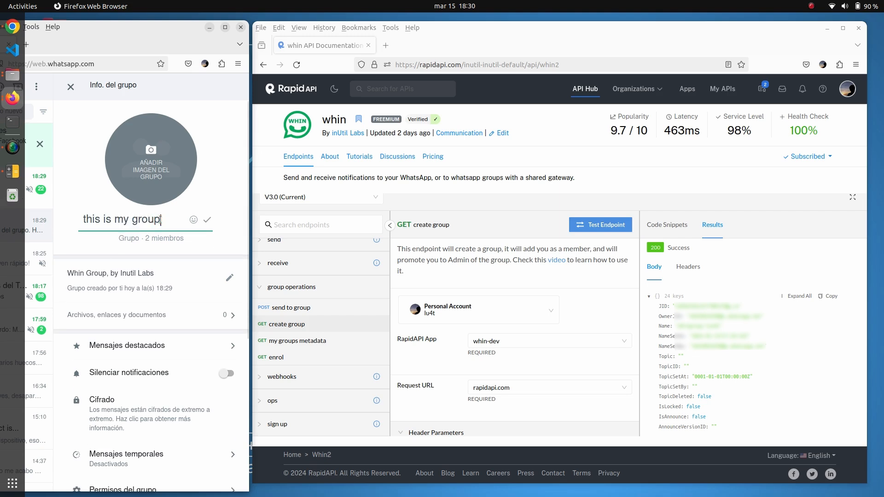
left_click(207, 219)
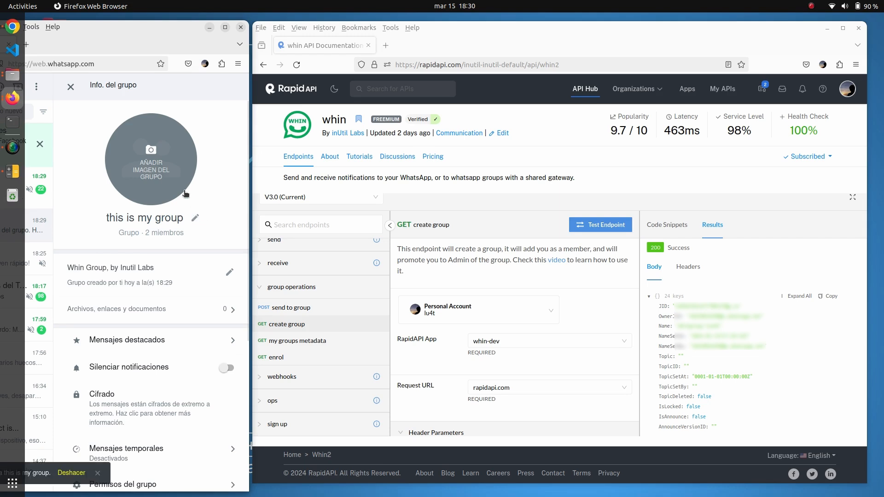
- Upload inutil-labs.JPG from the Desktop folder as the group's image and accept the crop
left_click(145, 169)
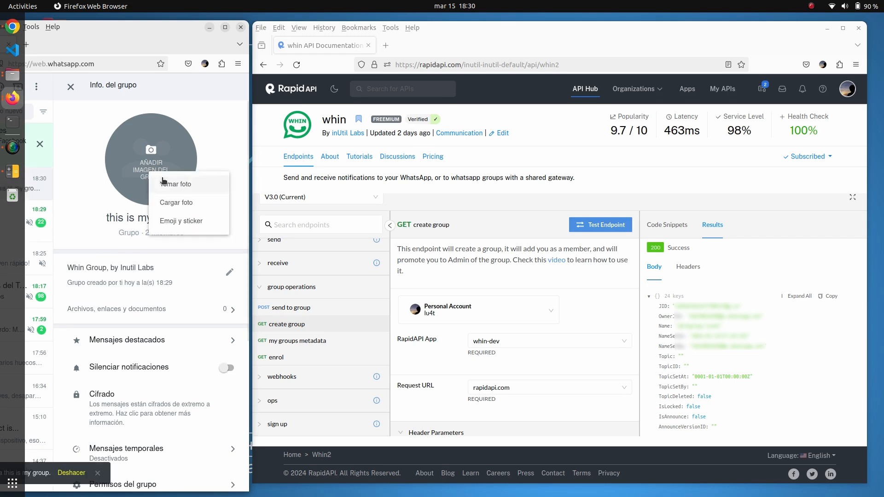
left_click(186, 203)
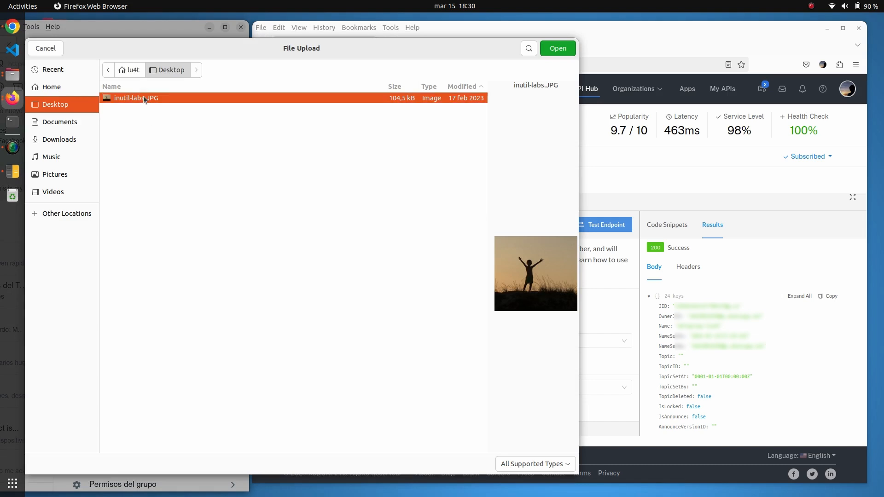
left_click(571, 48)
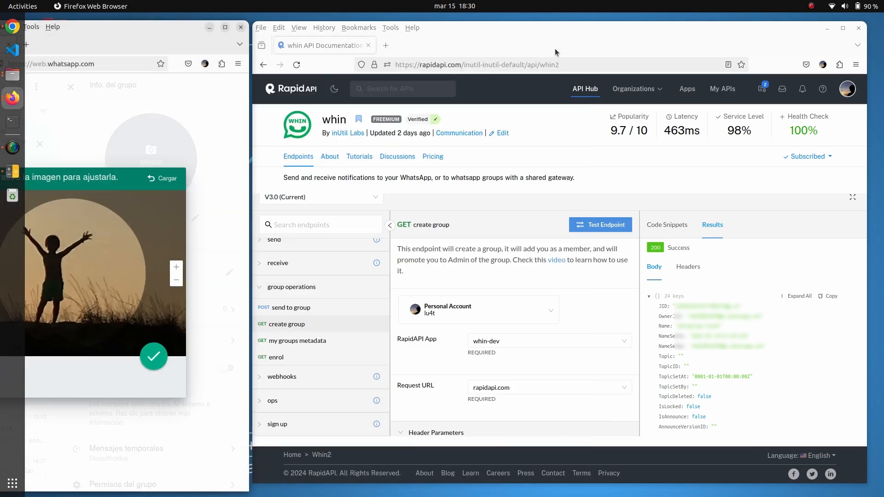
left_click(156, 357)
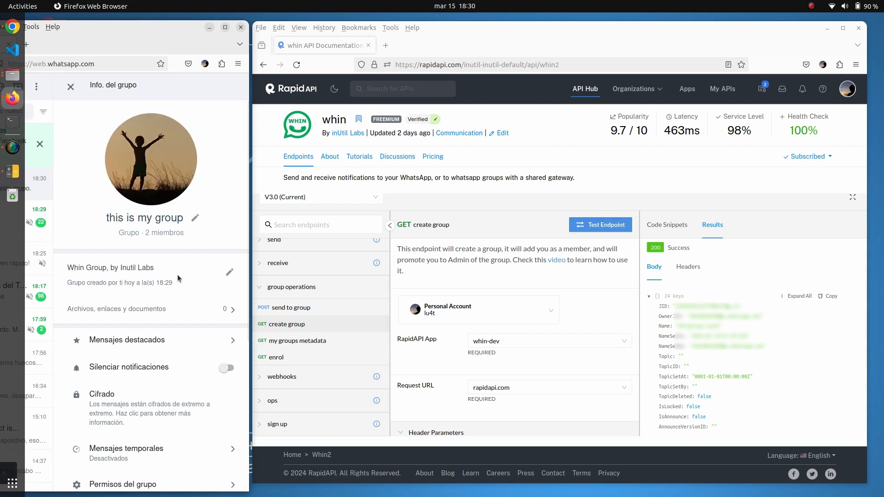
- Test the my groups metadata endpoint and review the returned group fields down to the participants
left_click(313, 341)
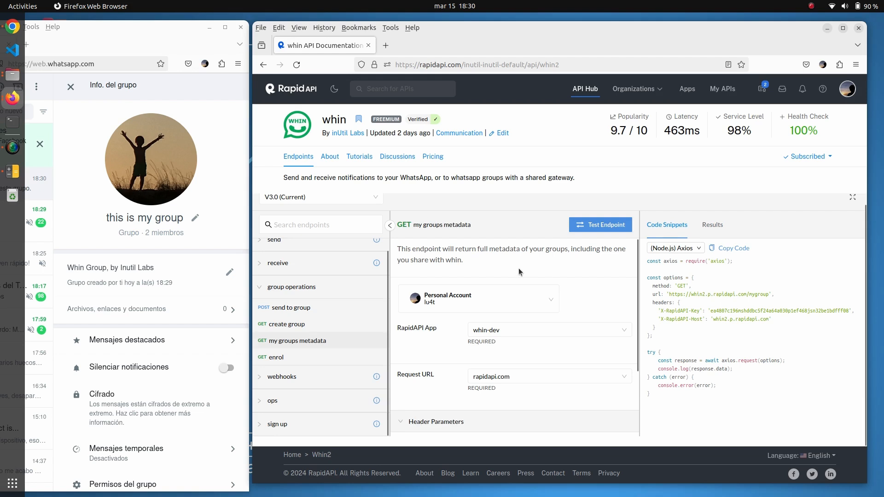
left_click(594, 226)
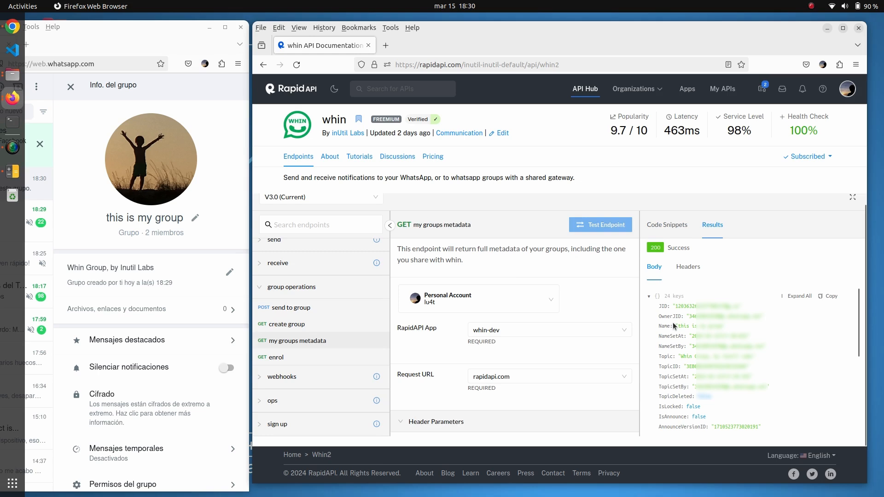
scroll(672, 322, "down", 5)
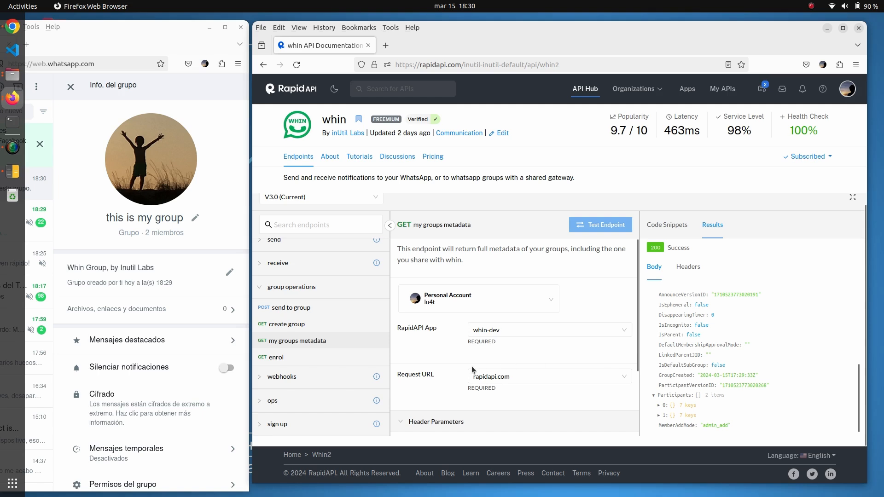
- Close the WhatsApp group info and send "hello this is my new group..., from rapidapi!" to the group through the send to group endpoint
left_click(69, 86)
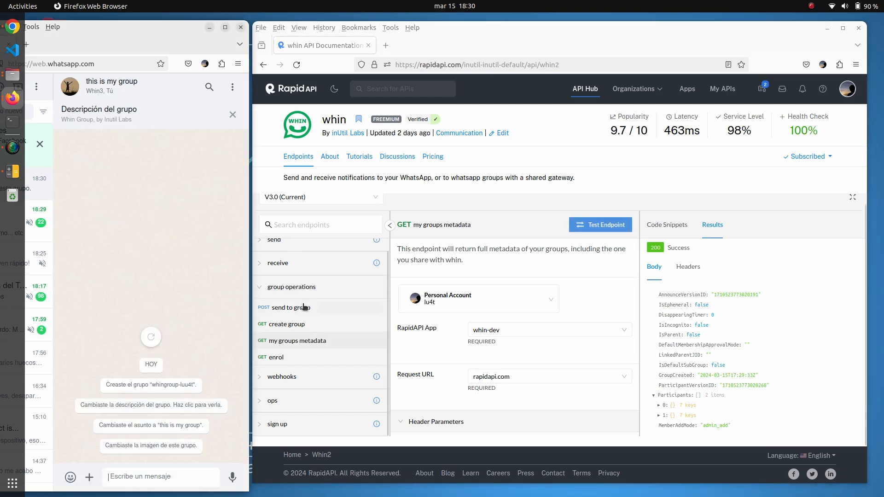
left_click(297, 308)
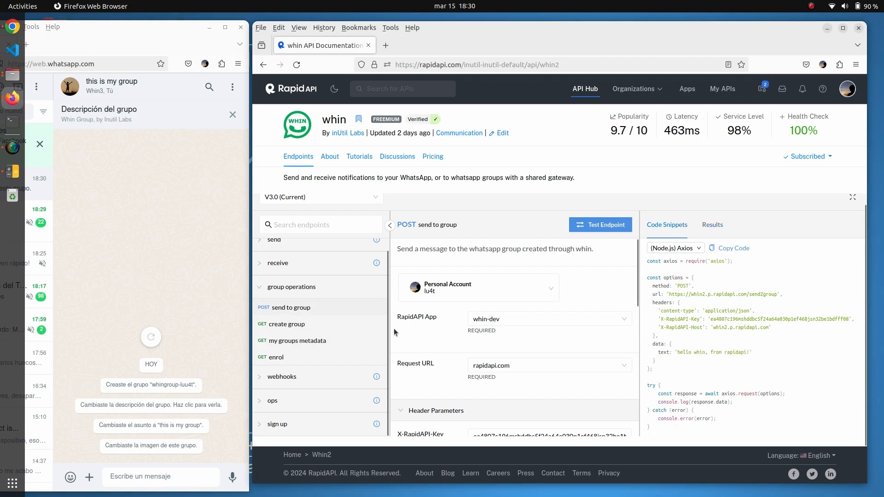
scroll(584, 274, "down", 6)
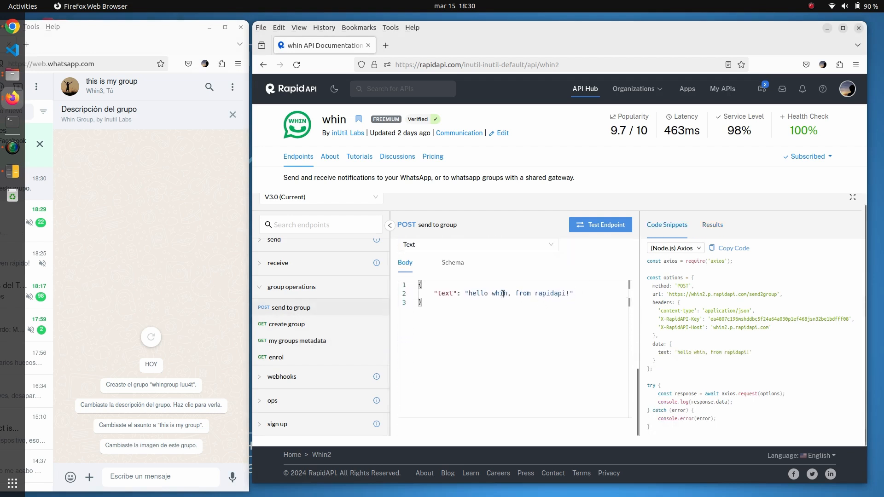
double_click(494, 293)
type("this is m")
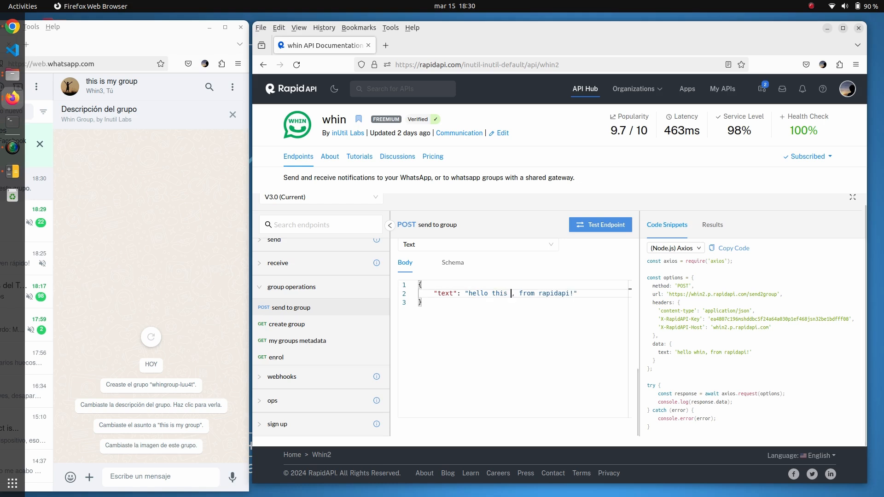
type("y new grou")
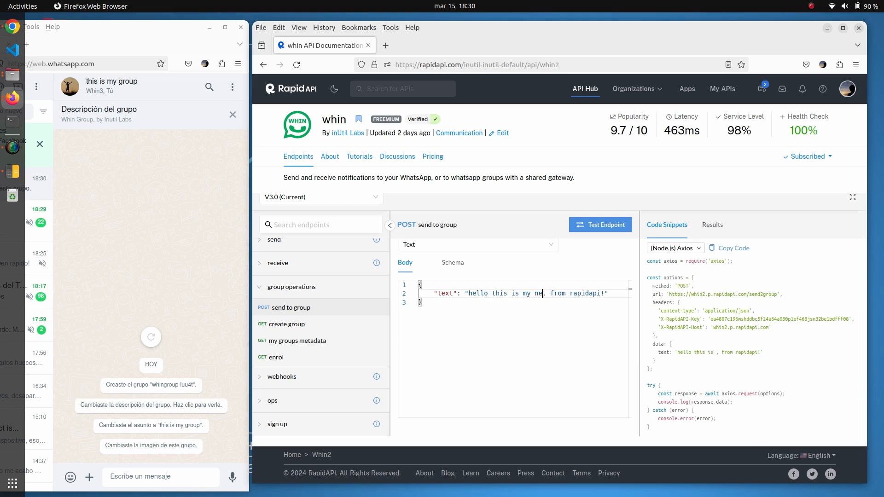
type("p...")
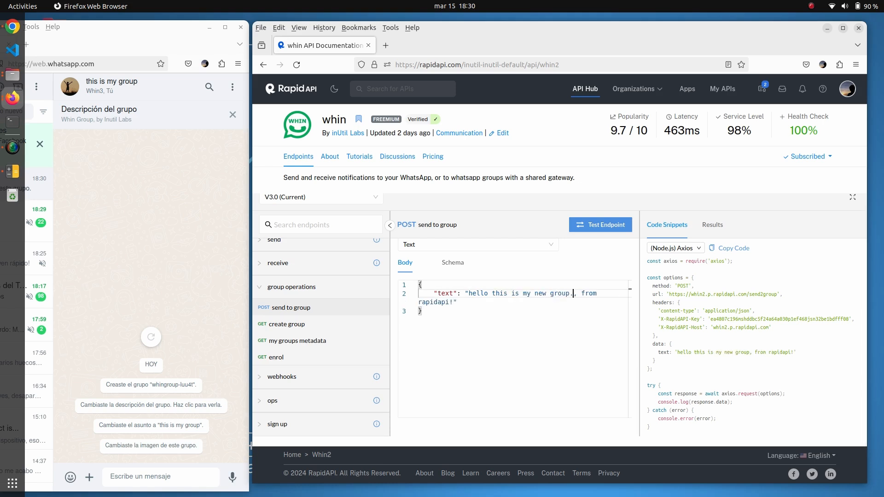
left_click(604, 228)
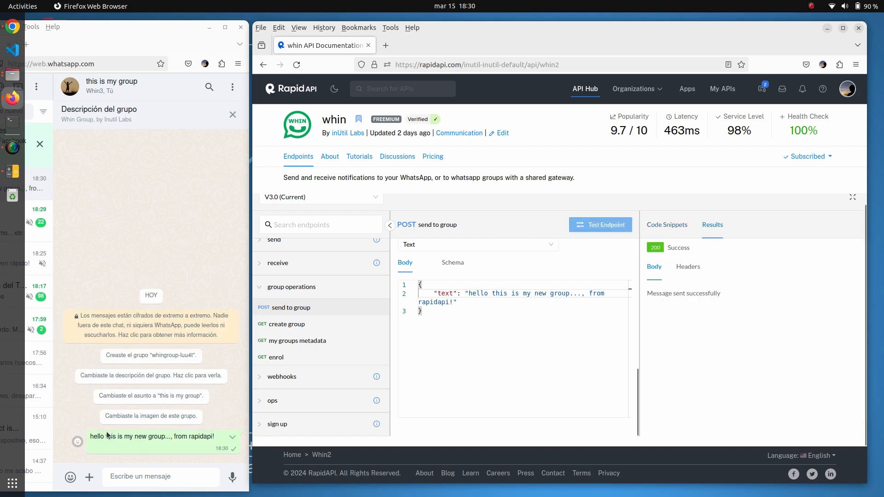
left_click_drag(102, 436, 220, 439)
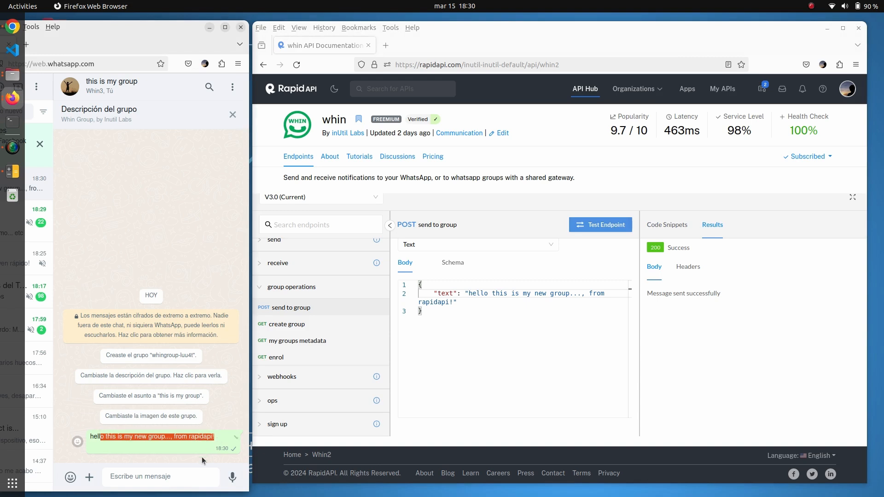
- Replace the send to group message text with "I hope you liked it!" and test the endpoint again
left_click(436, 369)
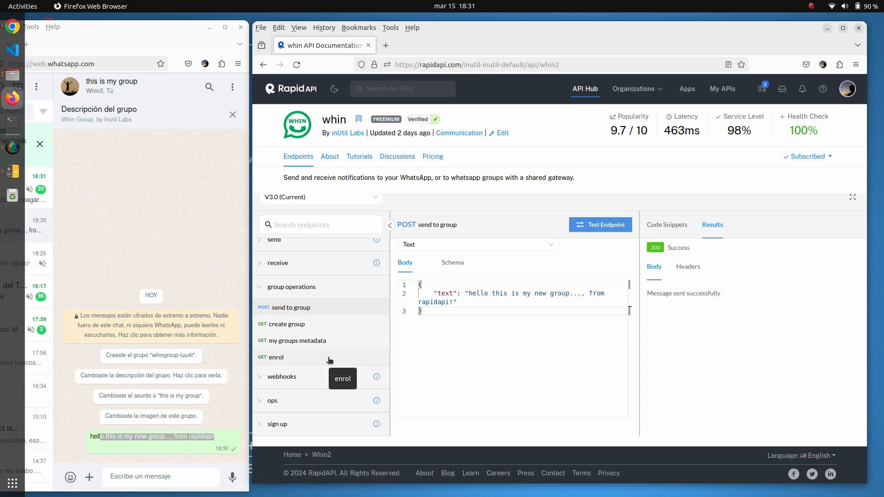
left_click_drag(469, 294, 449, 301)
type("I ho")
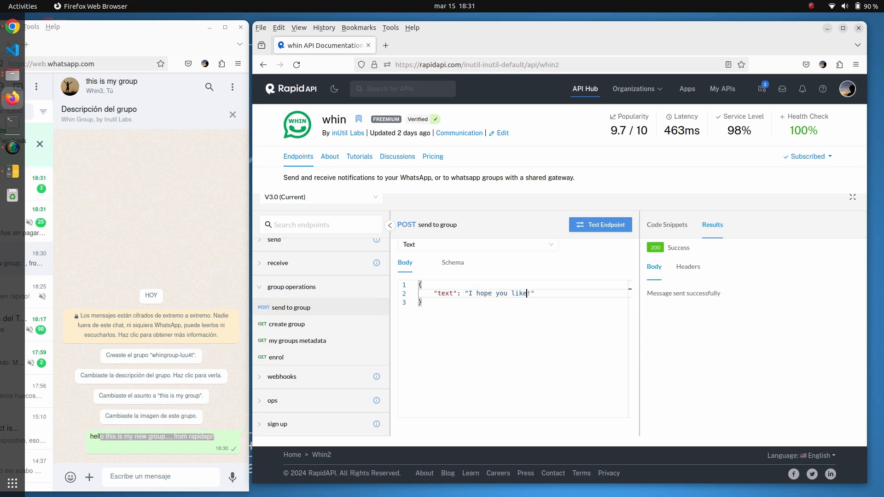
type("pe you liked it")
left_click(603, 226)
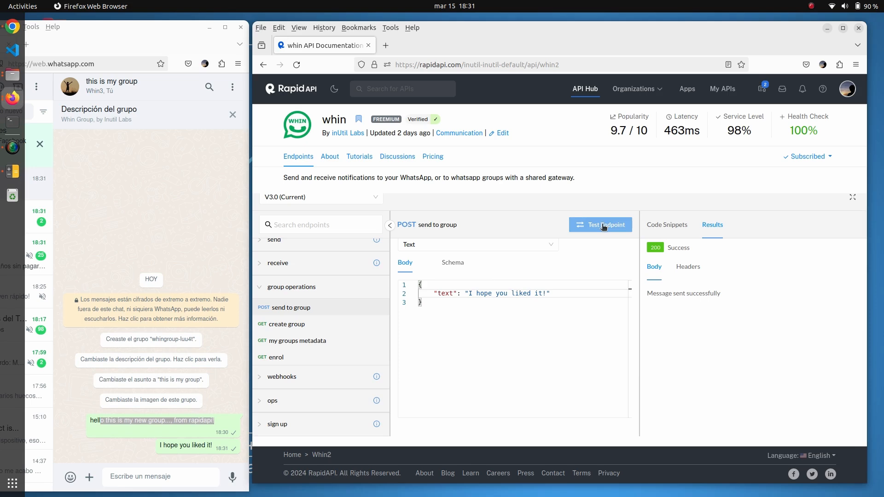
- Send a winking face with tongue emoji in the WhatsApp group chat
left_click(70, 478)
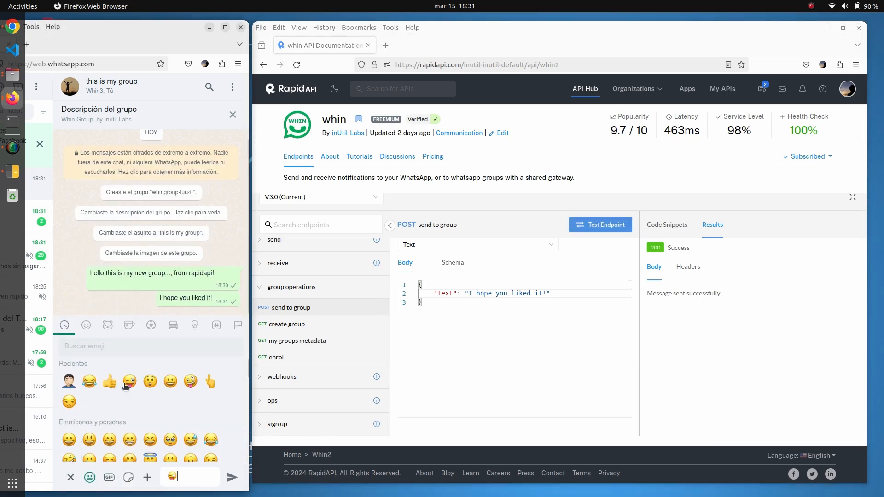
key("Return")
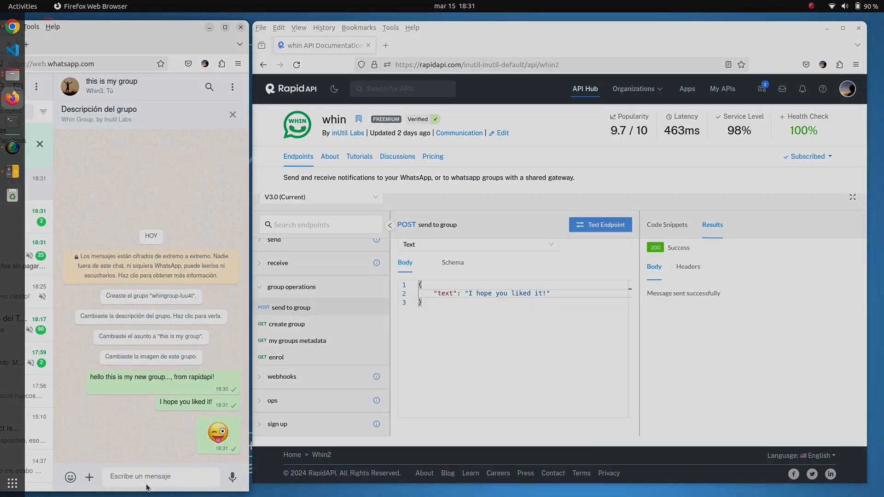